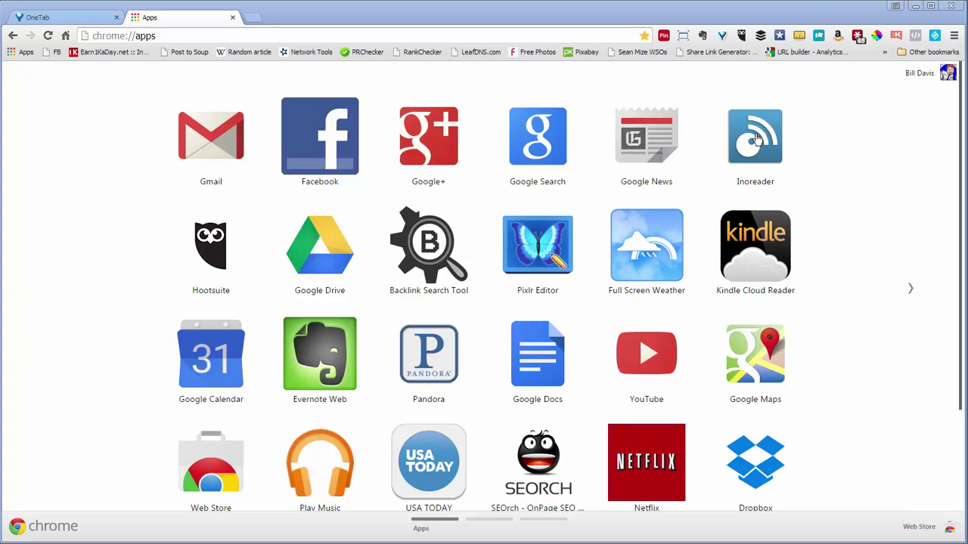
Launch Inoreader and browse the article cards in the Lifehacks folder
click(756, 138)
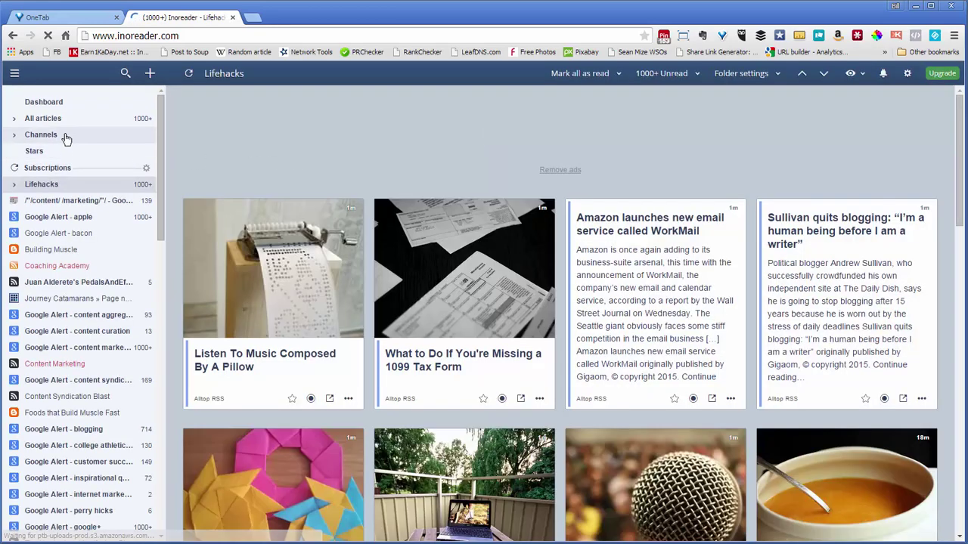
click(39, 187)
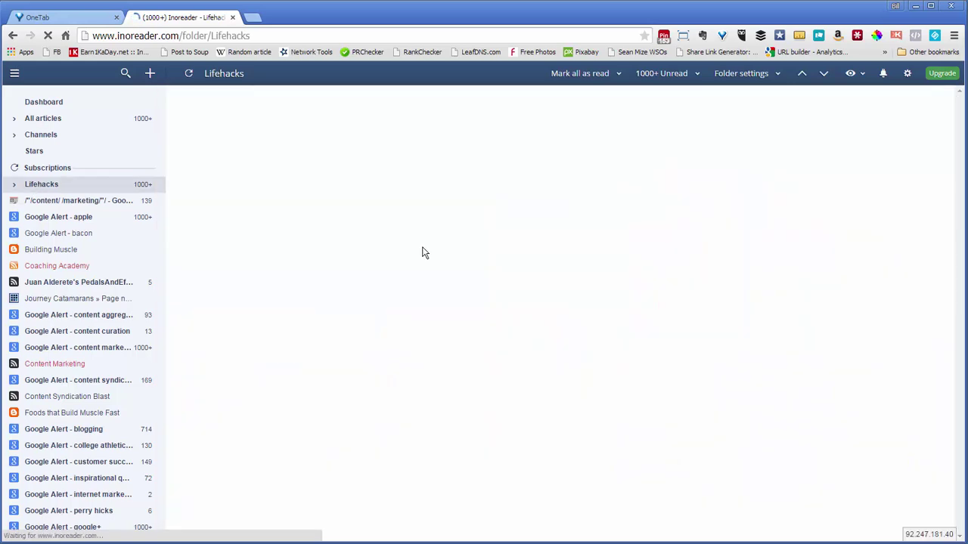
scroll(457, 261, down, 4)
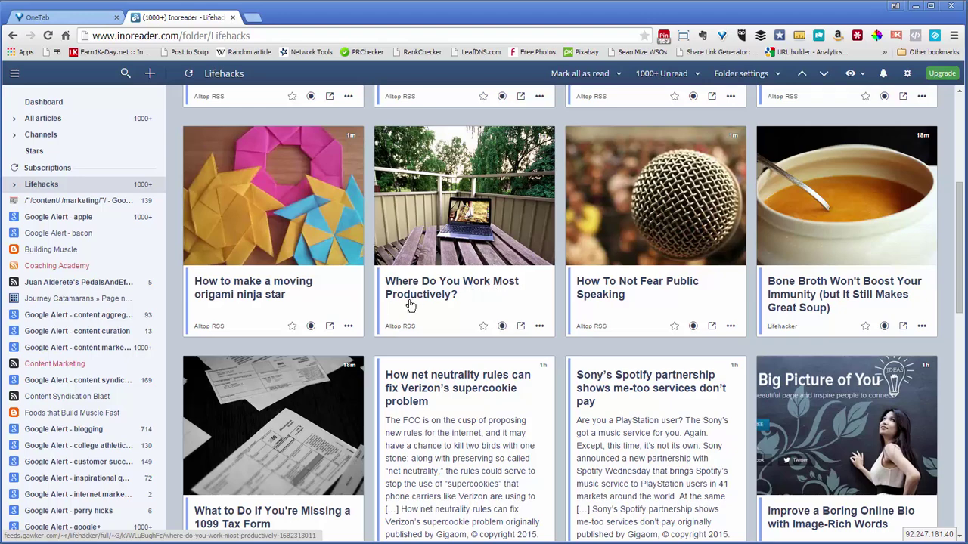
Open 'Where Do You Work Most Productively?' in its own tab and select its web address
click(452, 288)
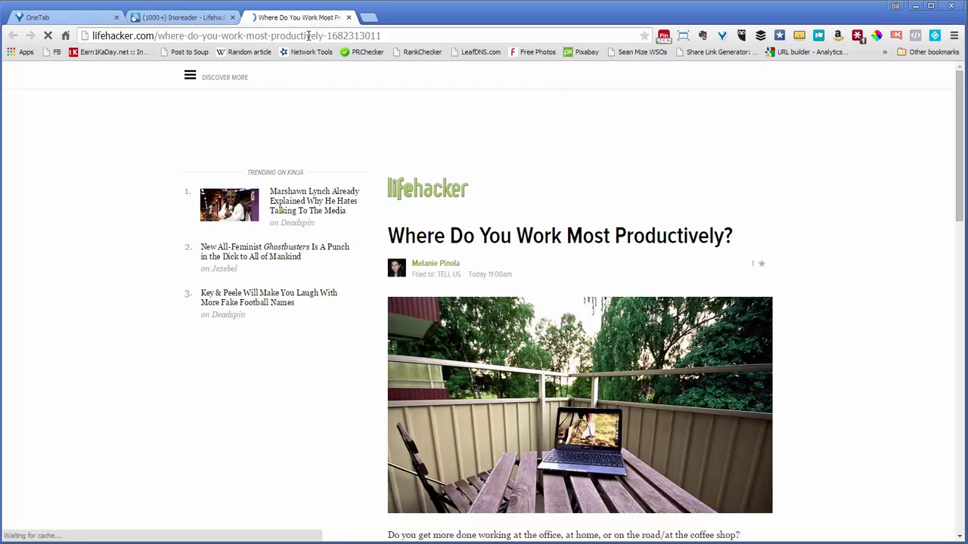
click(309, 35)
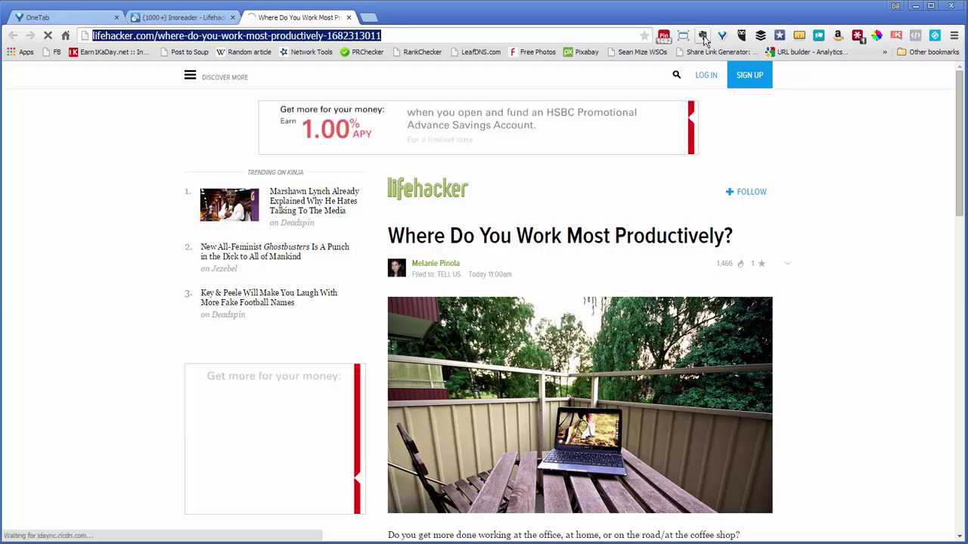
Set up a full-page Evernote clip to !Slackerize tagged lifehacks
click(702, 40)
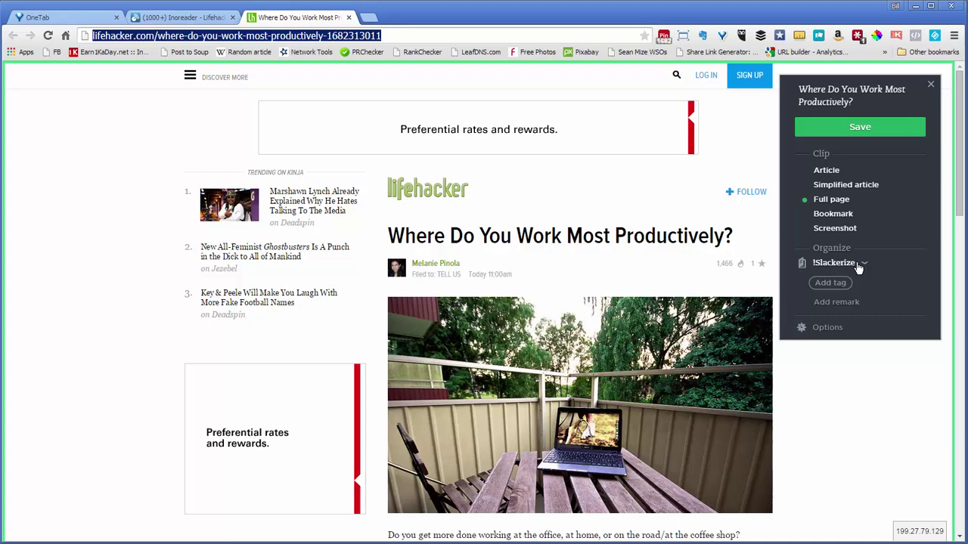
click(824, 282)
text(lif)
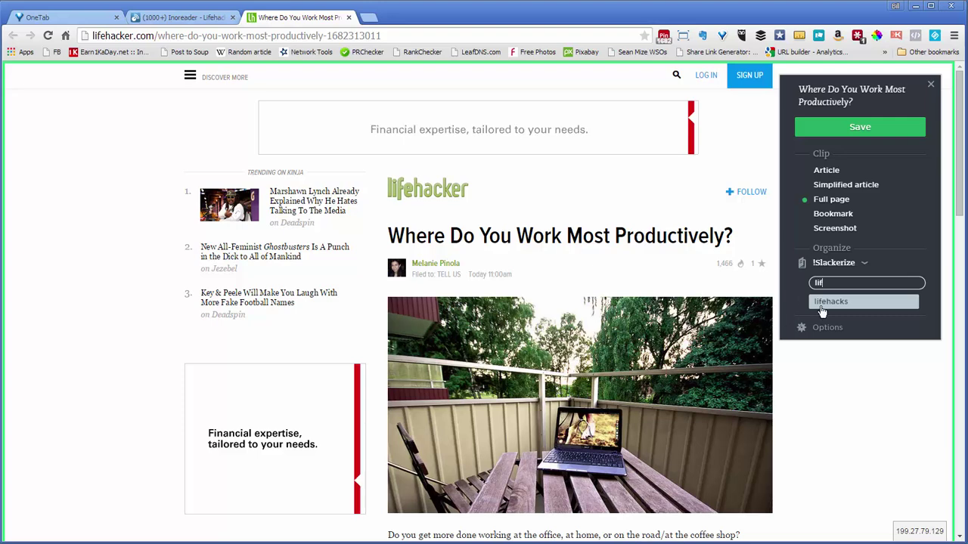
click(826, 302)
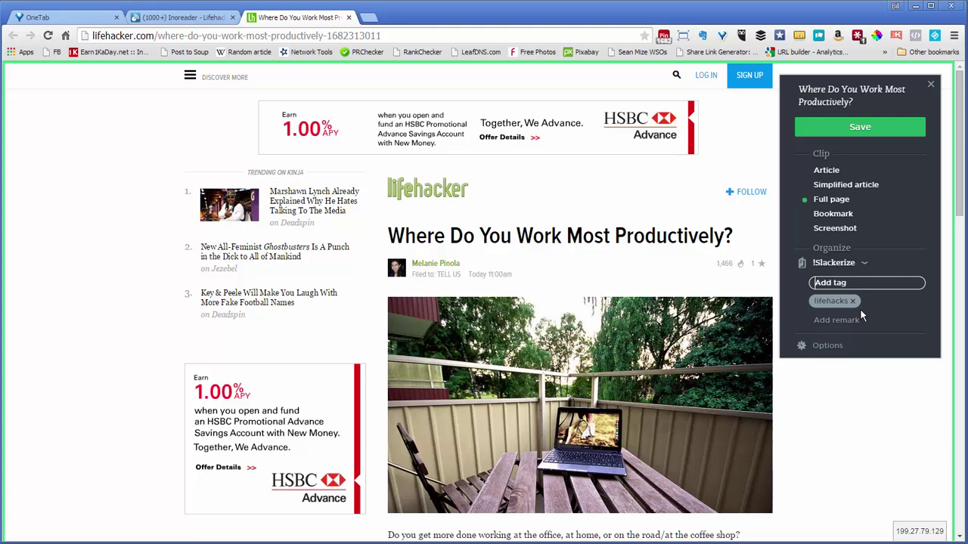
Save the clip to !Slackerize and dismiss the 'Clipped to !Slackerize' confirmation
click(859, 127)
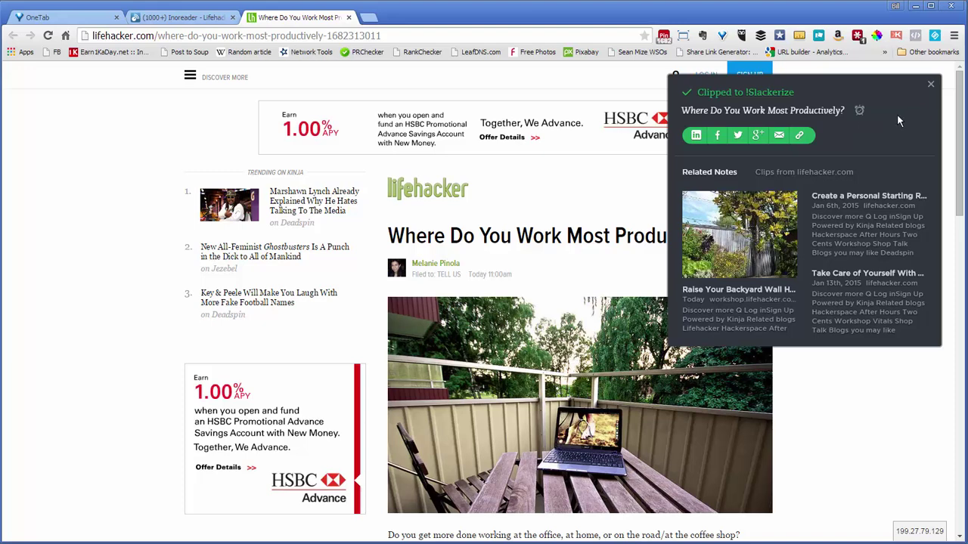
click(930, 84)
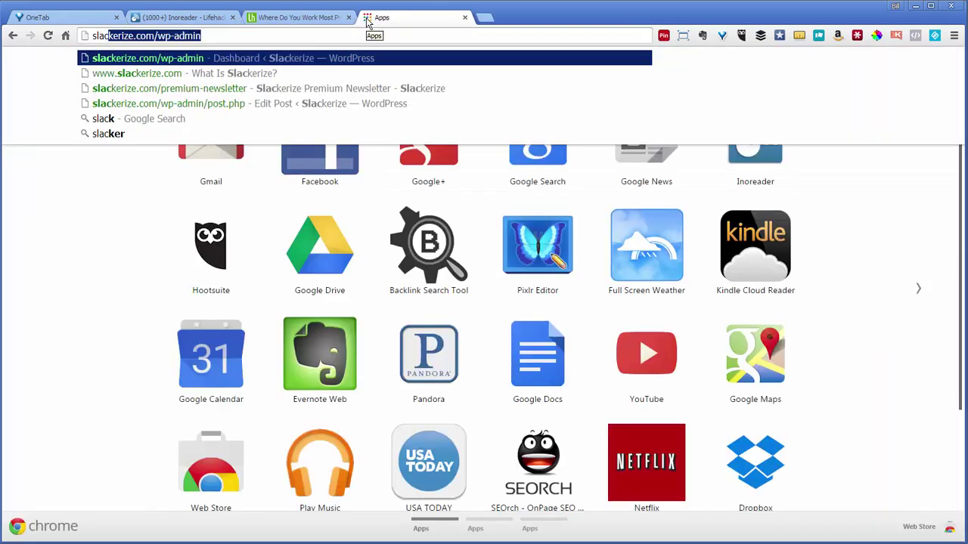
Load slackerize.com/wp-admin in the new Chrome tab
key(Return)
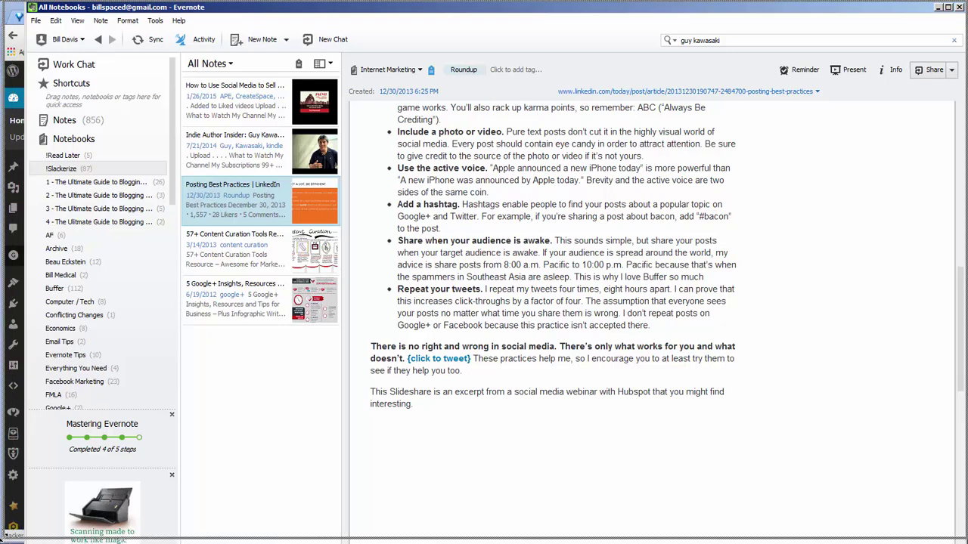
Sync the !Slackerize notebook and open the 'Where Do You Work Most Productively?' note
click(43, 170)
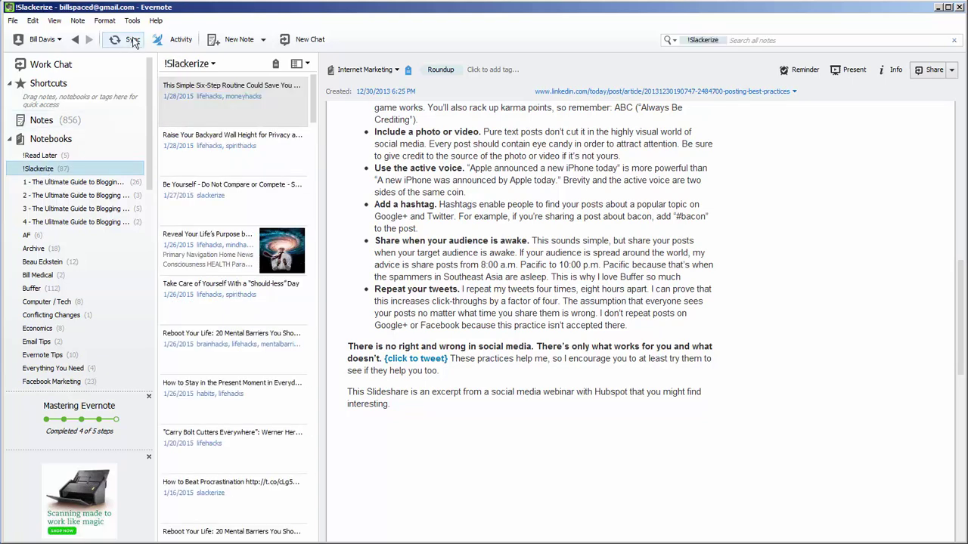
click(132, 40)
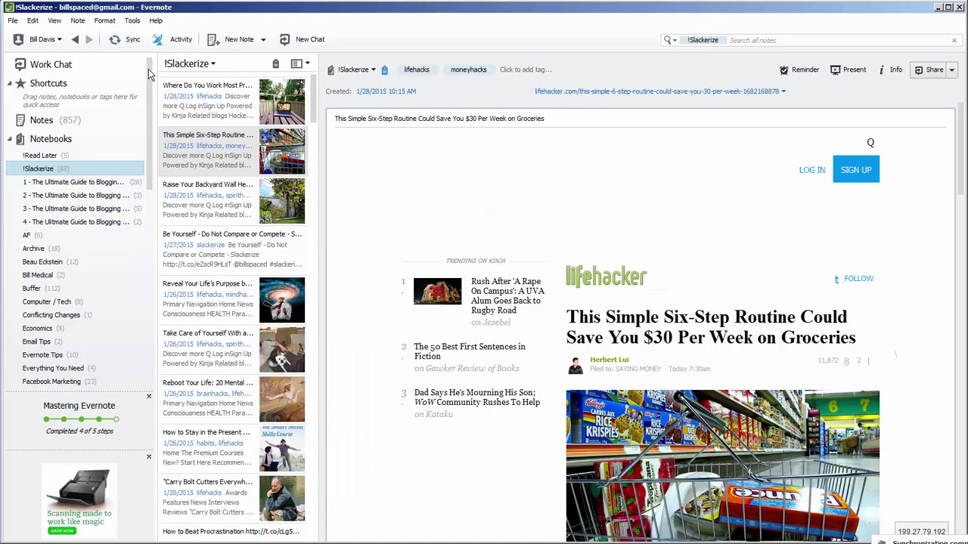
click(196, 94)
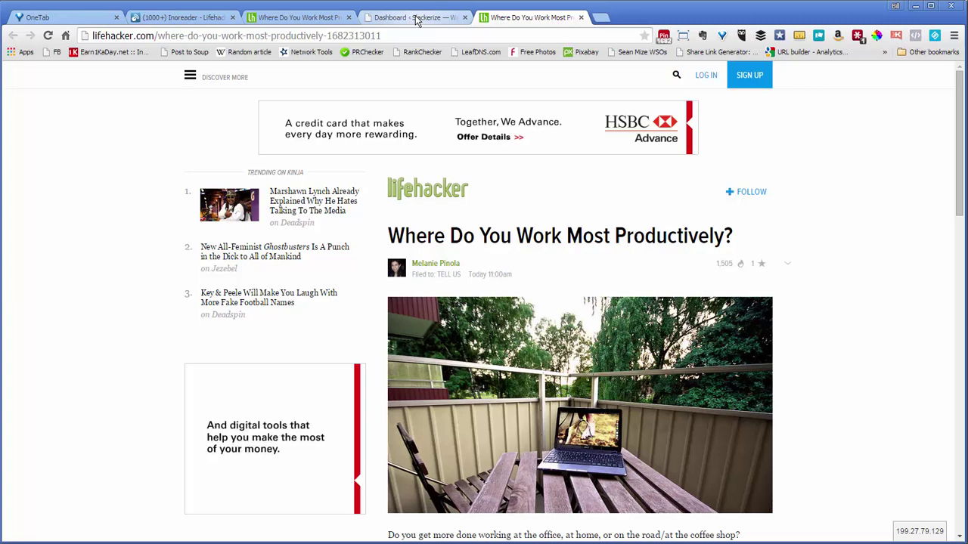
Go to Posts > All Posts on the Slackerize dashboard and scroll through the drafts
click(407, 20)
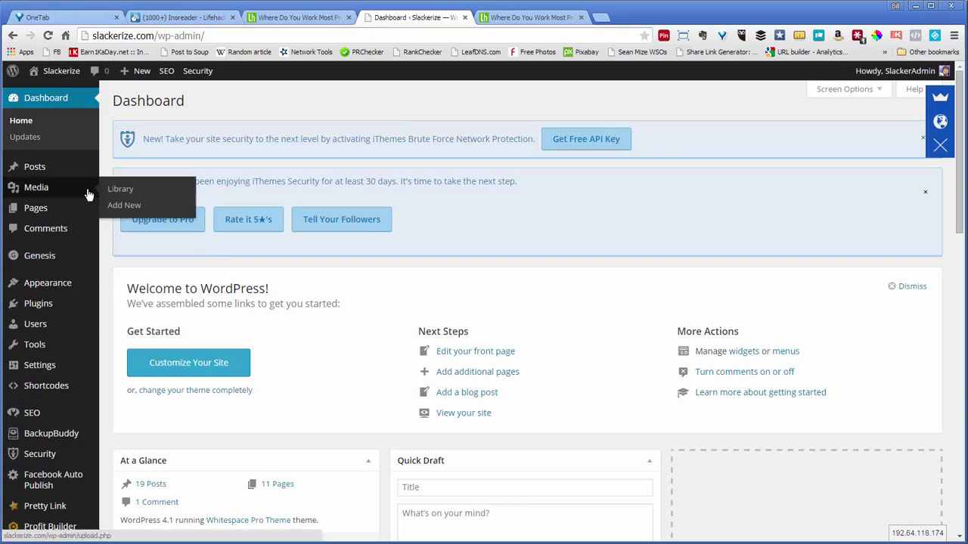
mouse_move(31, 173)
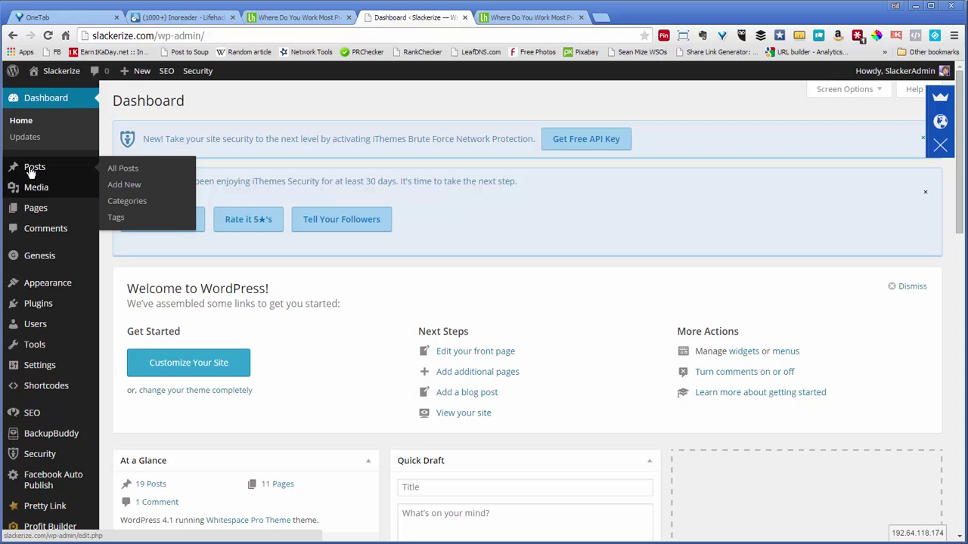
click(125, 171)
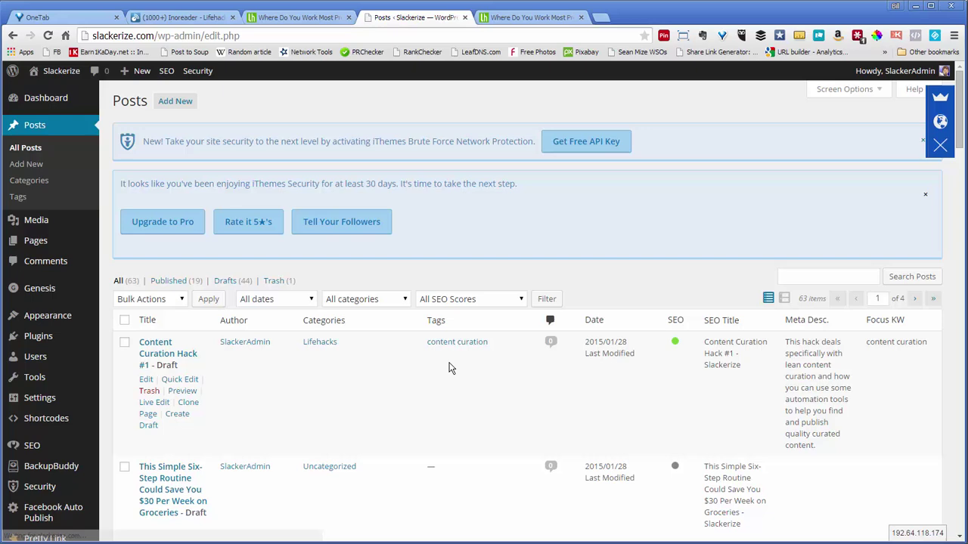
scroll(449, 368, down, 2)
scroll(449, 368, down, 1)
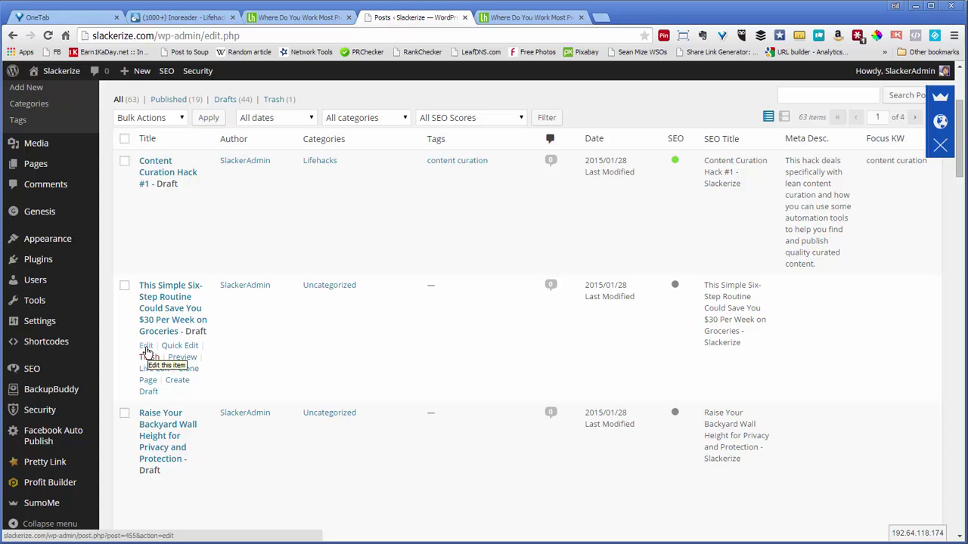
Open the Six-Step Routine groceries draft and delete the clipped text from 'Discover more' onward
click(146, 346)
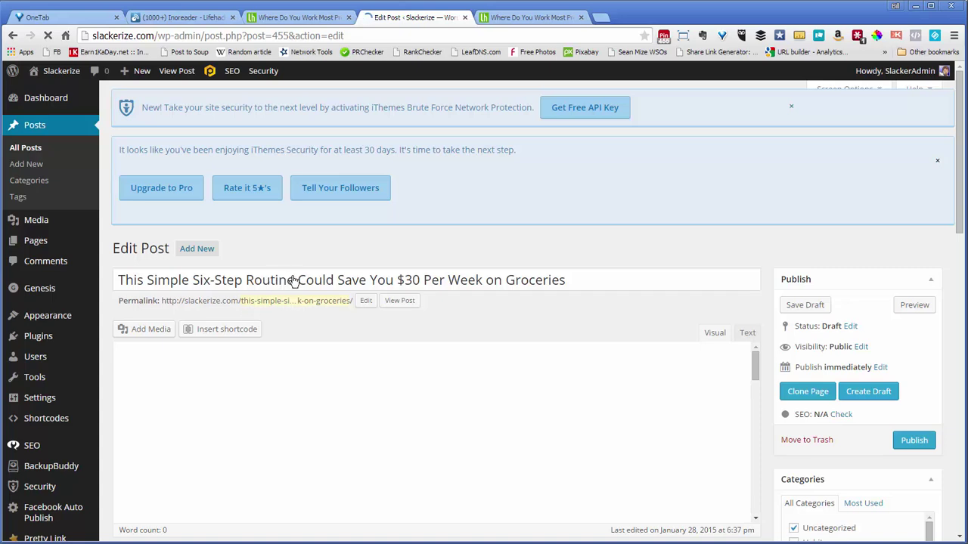
drag(148, 286, 324, 285)
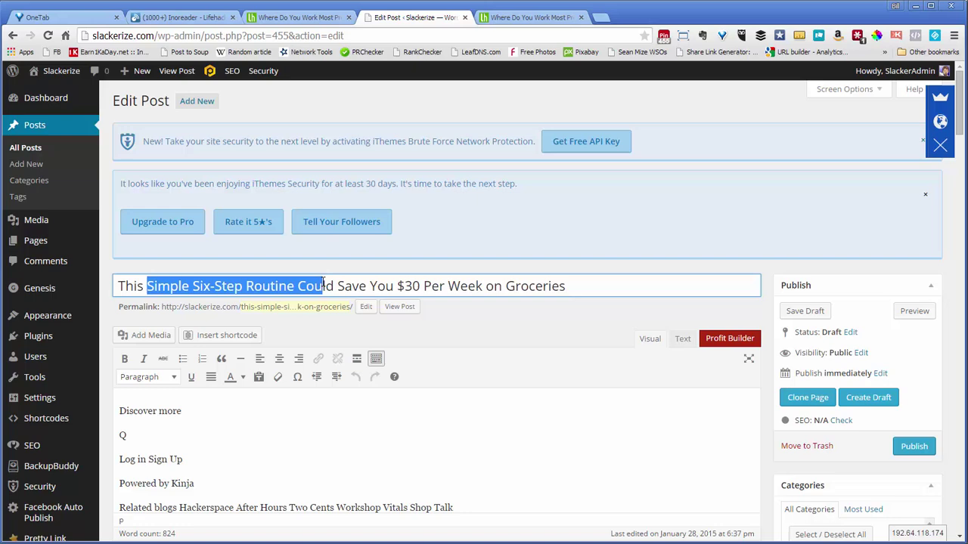
click(333, 422)
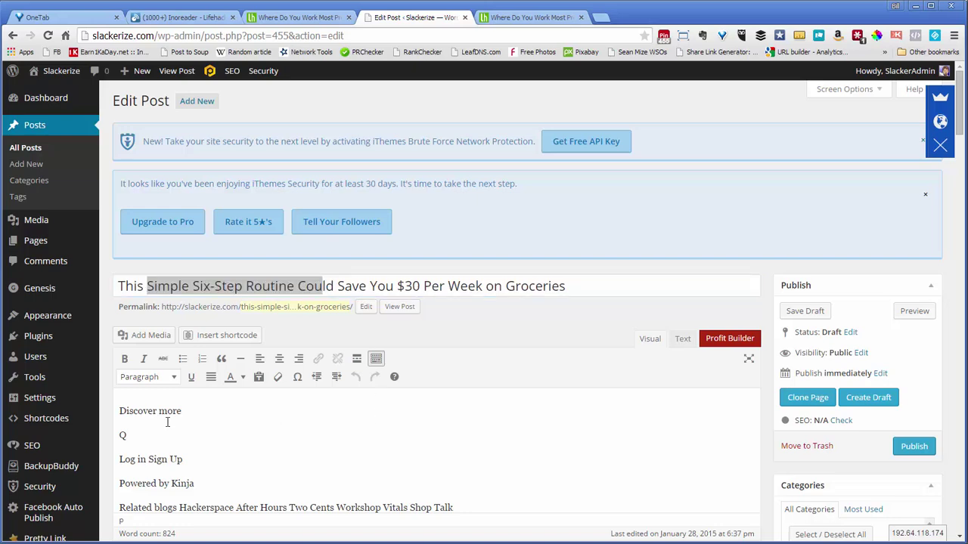
scroll(490, 409, down, 2)
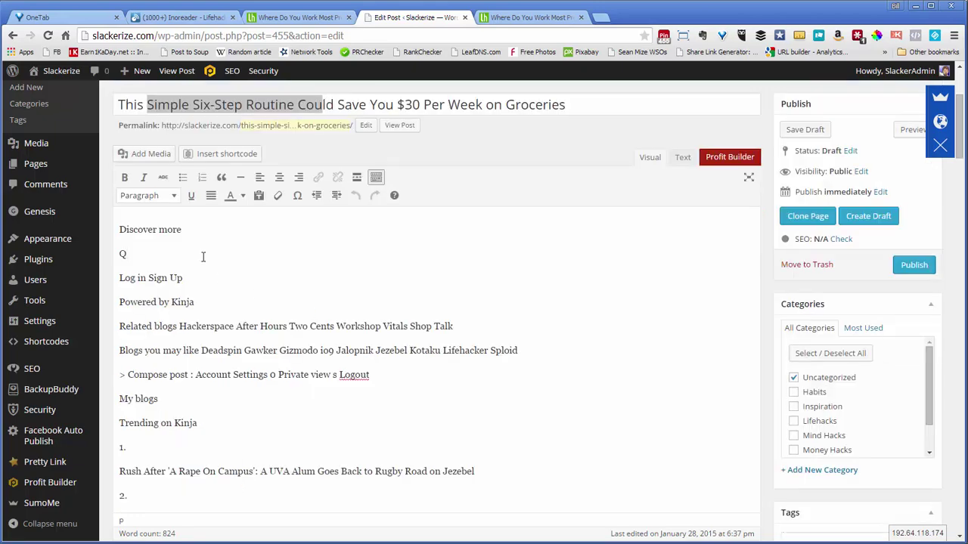
drag(118, 228, 227, 357)
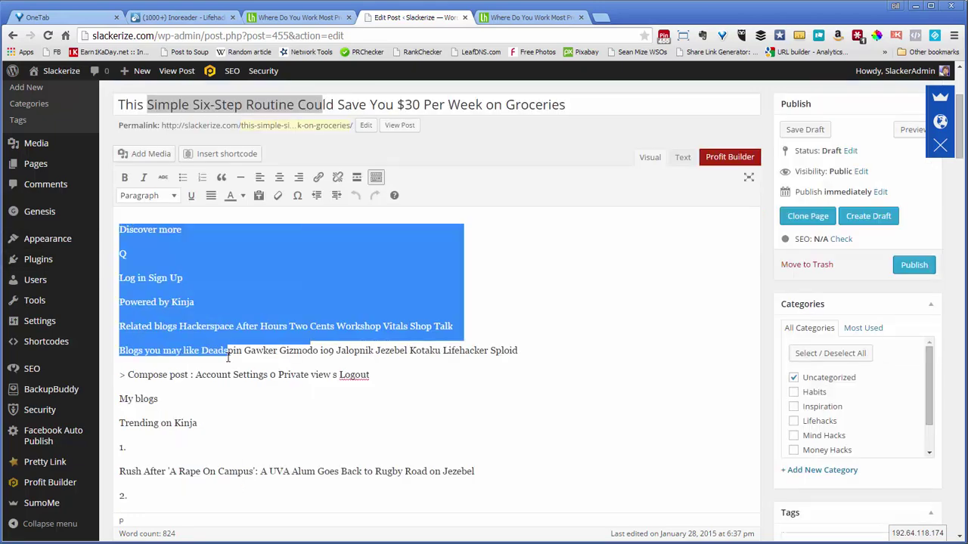
scroll(384, 401, down, 8)
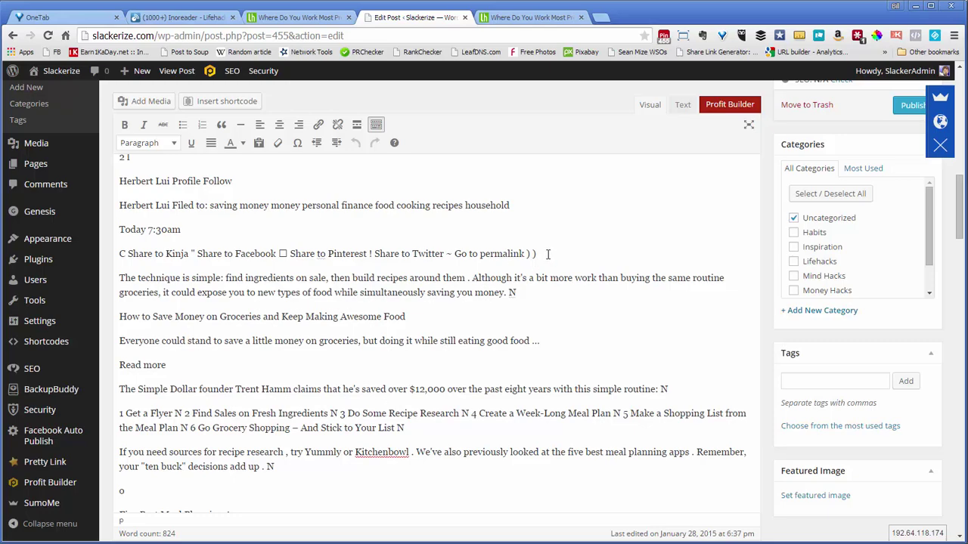
drag(548, 255, 98, 38)
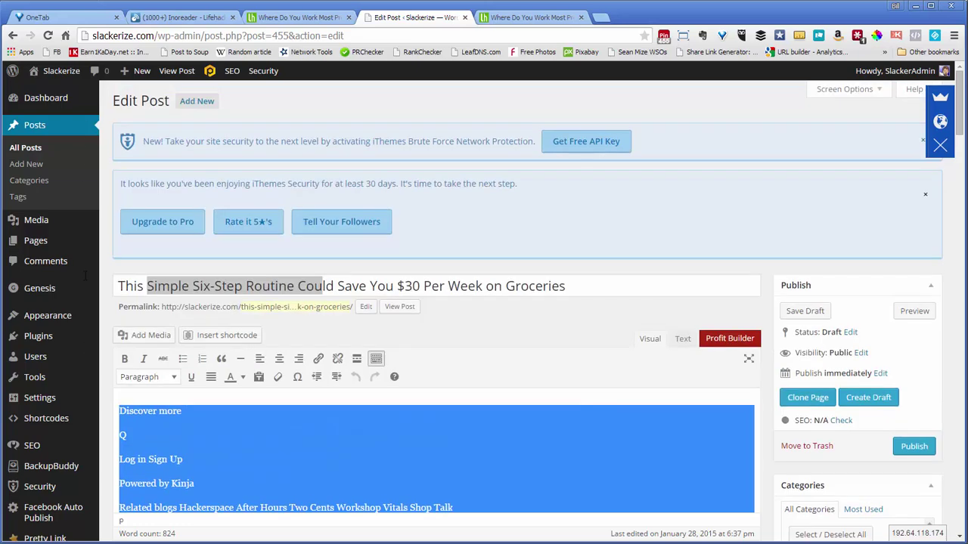
drag(85, 277, 118, 399)
key(BackSpace)
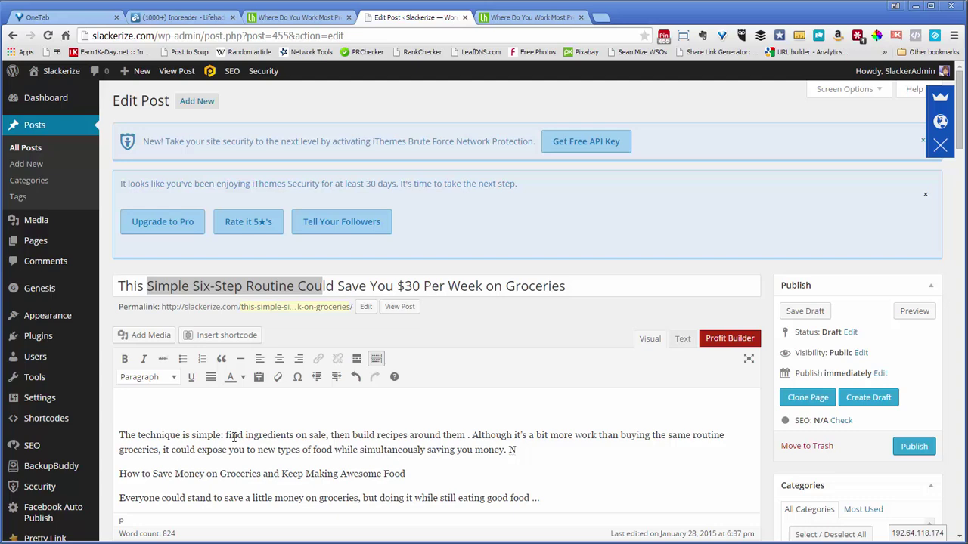
Select the reader comment beginning 'Learn to eat with the seasons'
scroll(234, 437, down, 1)
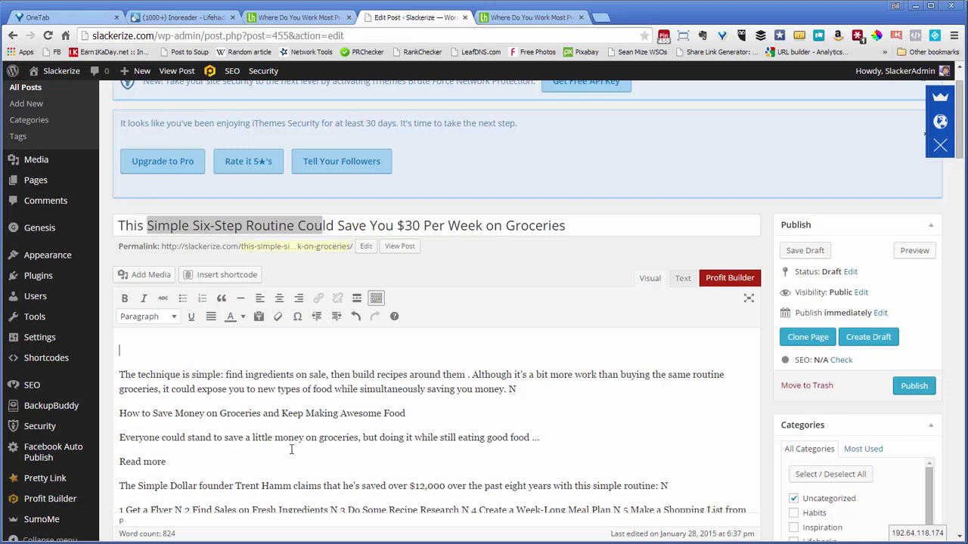
scroll(362, 444, down, 2)
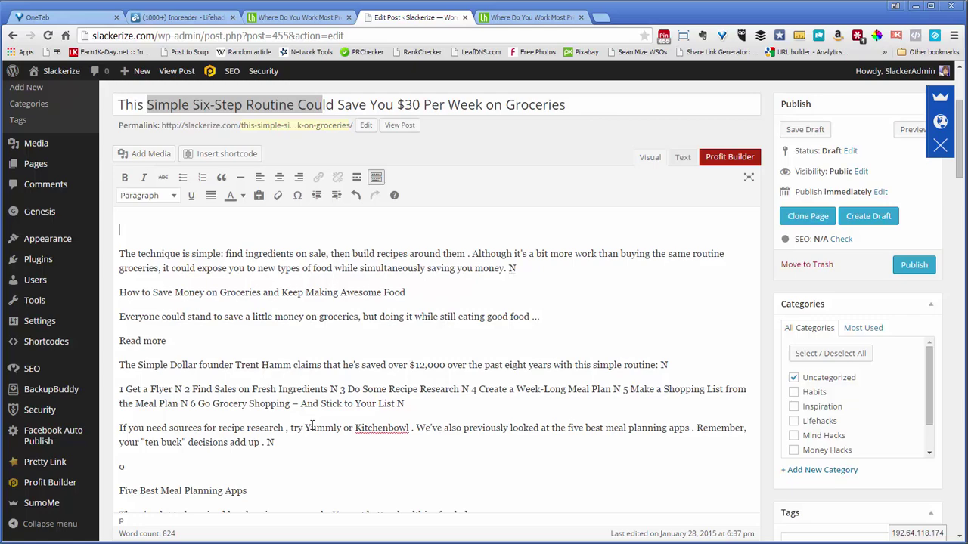
scroll(324, 444, down, 4)
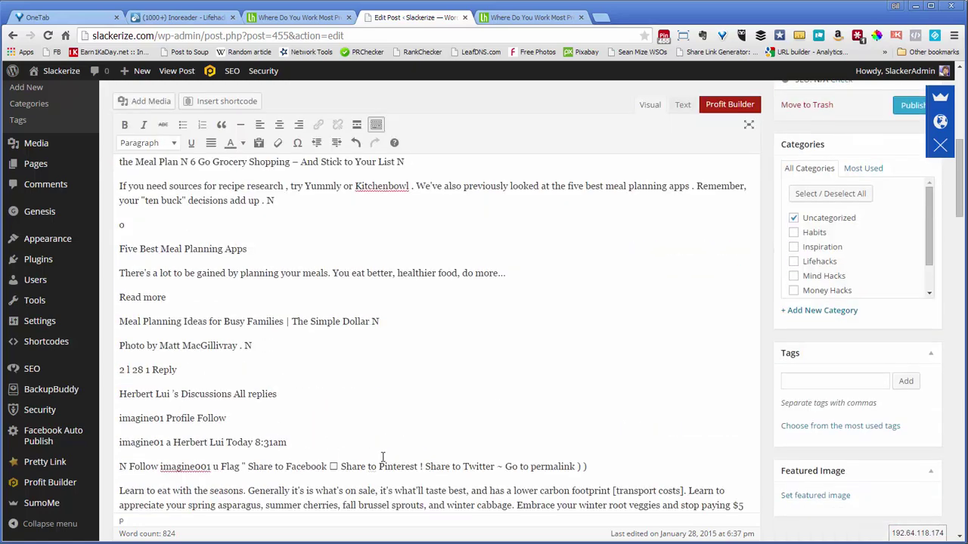
scroll(259, 428, down, 3)
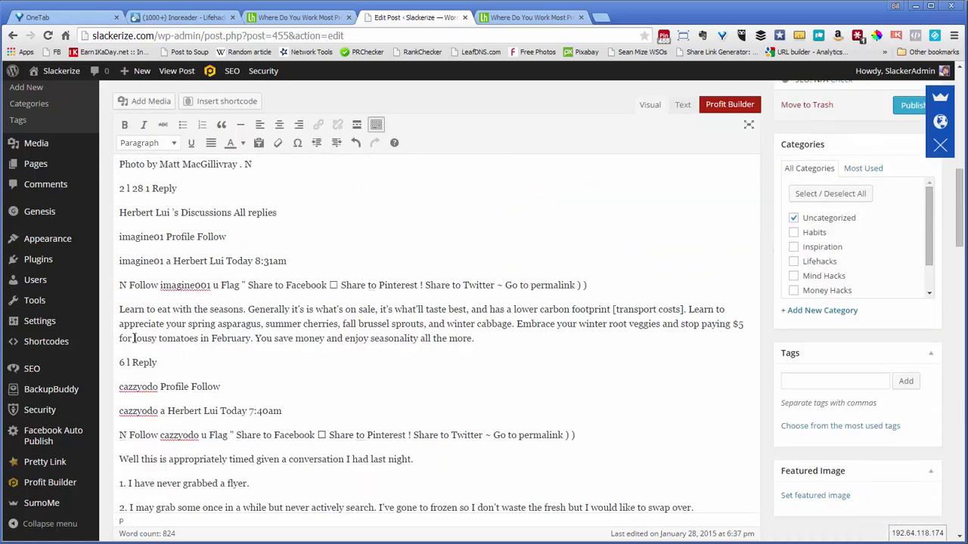
drag(117, 310, 499, 336)
key(ctrl+c)
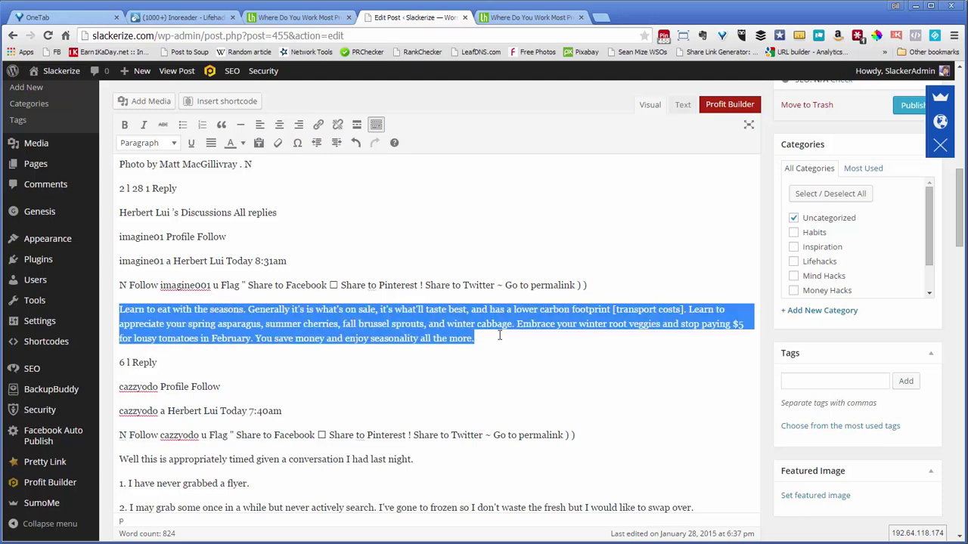
Replace the entire post body with the pasted seasons comment
click(475, 254)
key(ctrl+a)
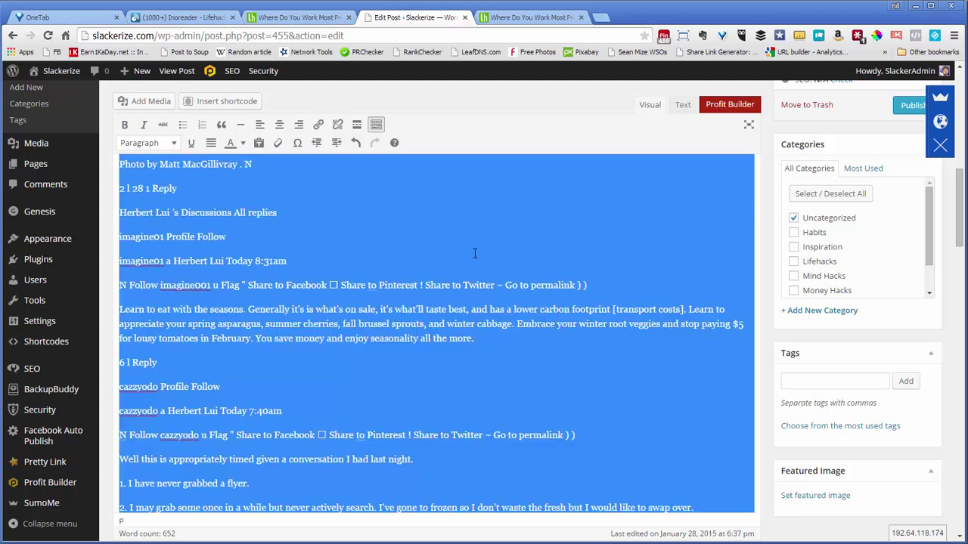
key(BackSpace)
scroll(283, 255, up, 5)
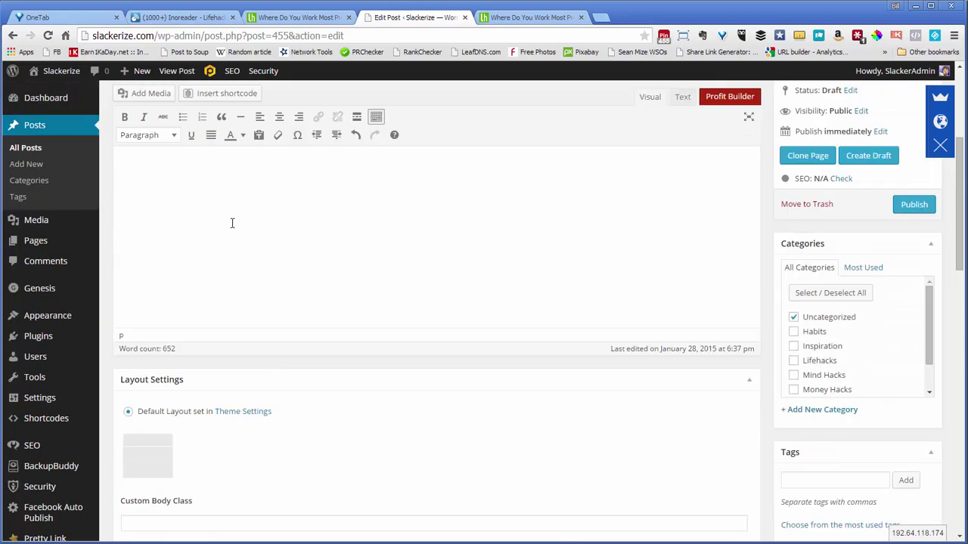
key(ctrl+v)
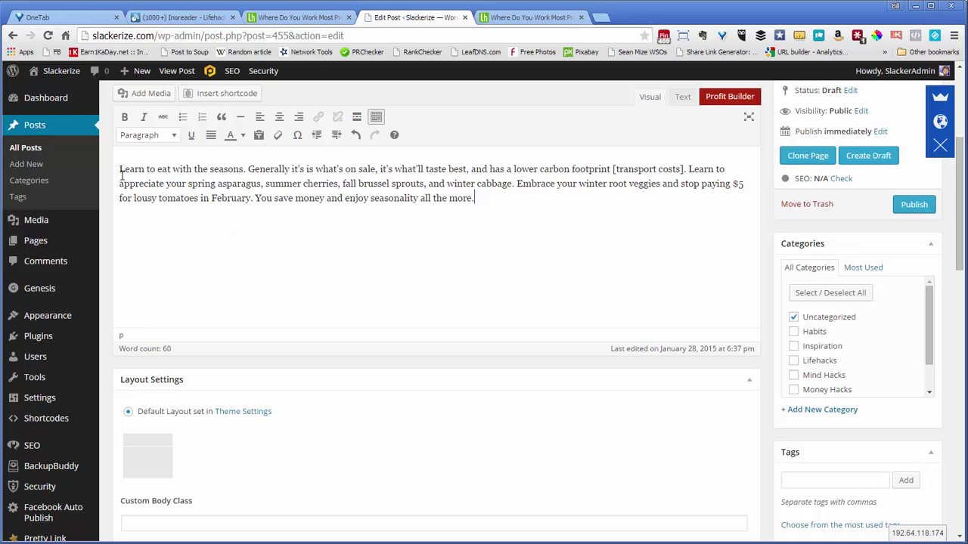
Format the pasted comment as a blockquote
scroll(137, 222, up, 3)
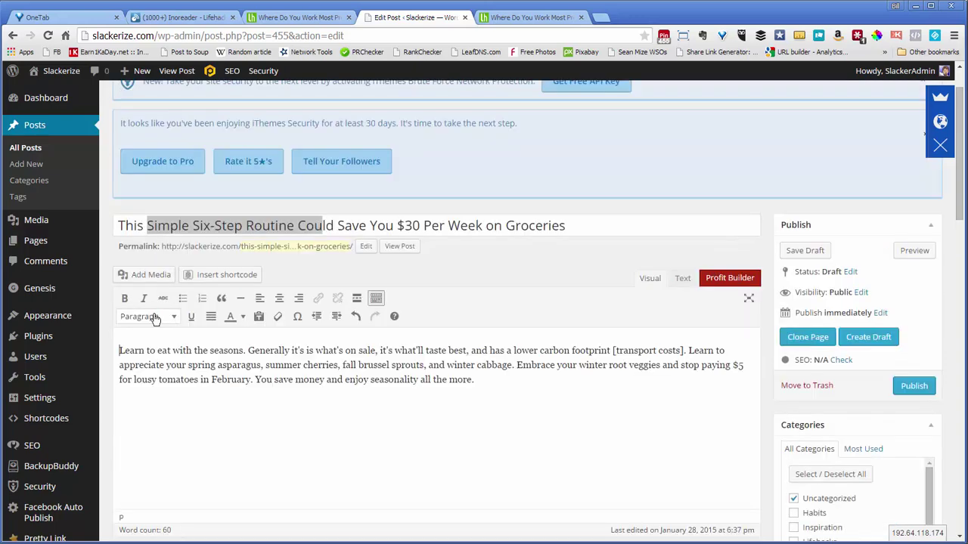
drag(117, 352, 540, 393)
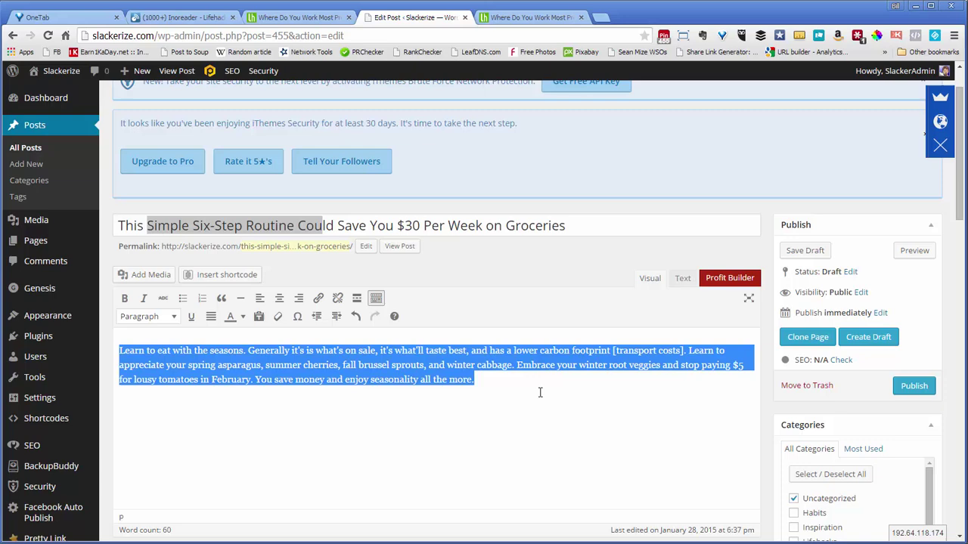
click(222, 299)
click(633, 379)
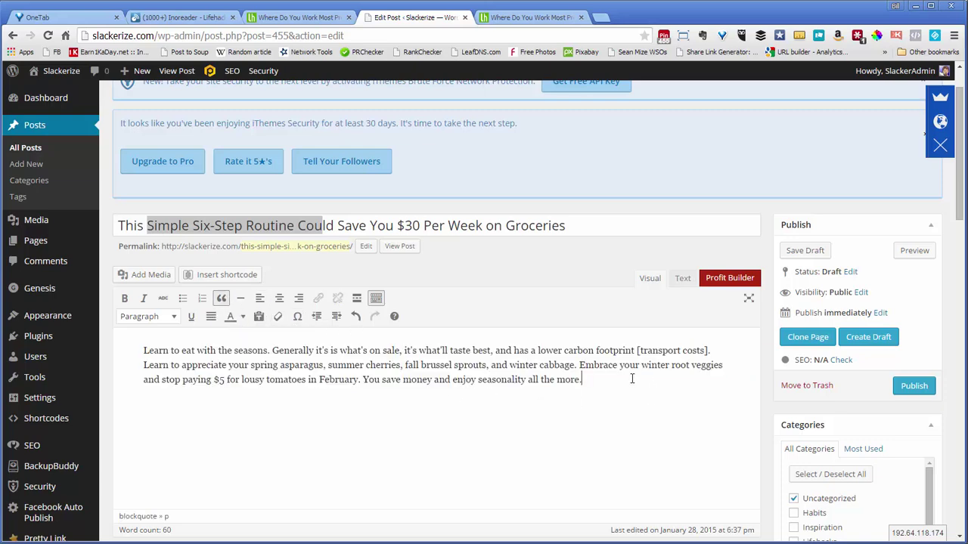
Add intro line 'dvcdsfsafd' above and closing line 'dfads' below the blockquote
click(683, 278)
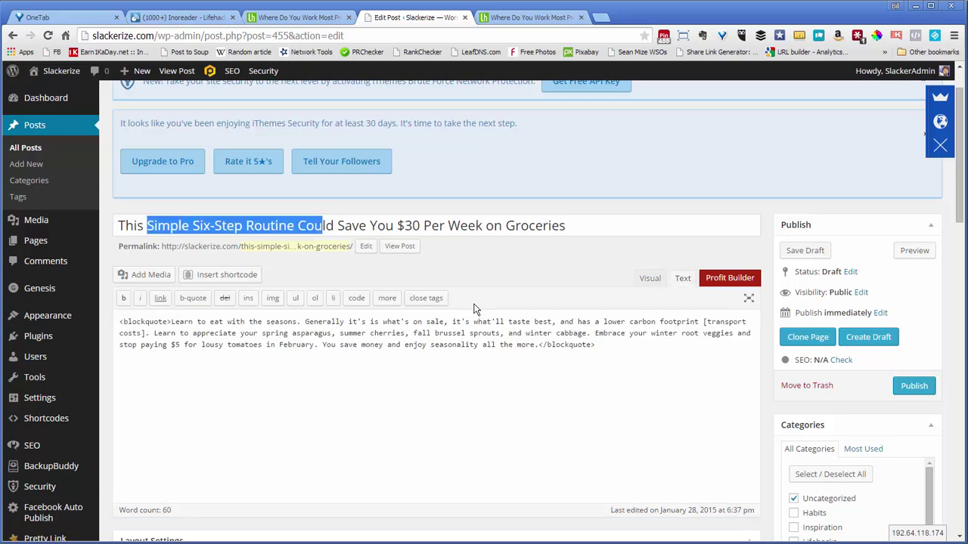
click(119, 321)
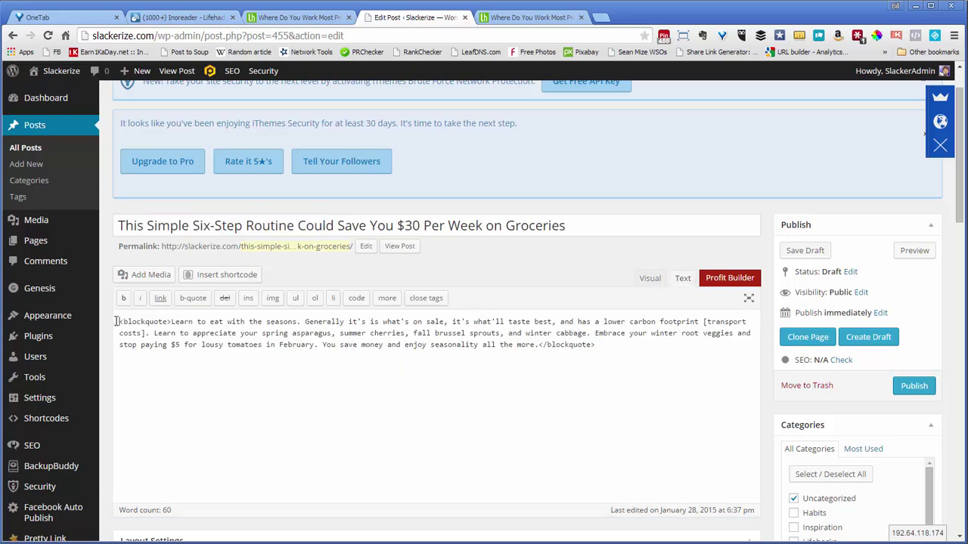
text(dvcdsfsafd)
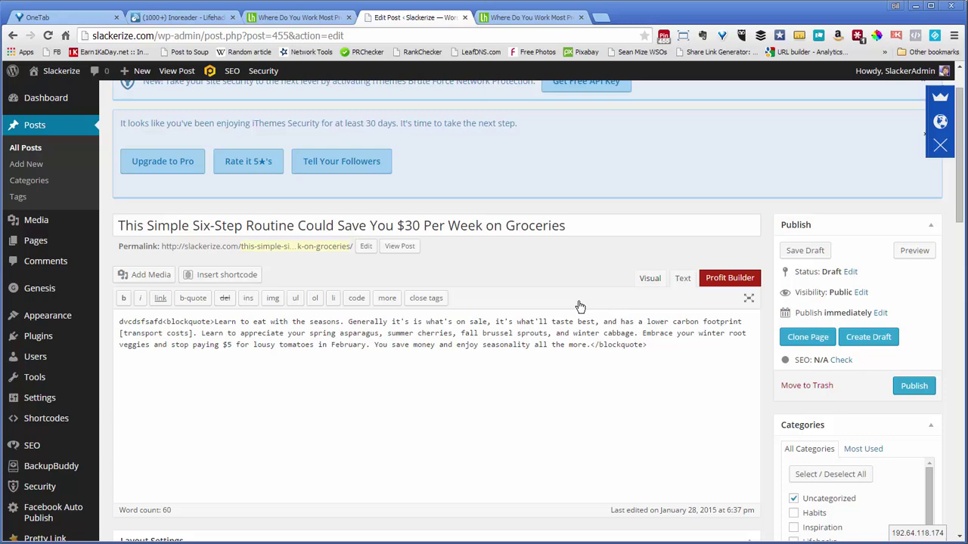
click(649, 279)
click(590, 403)
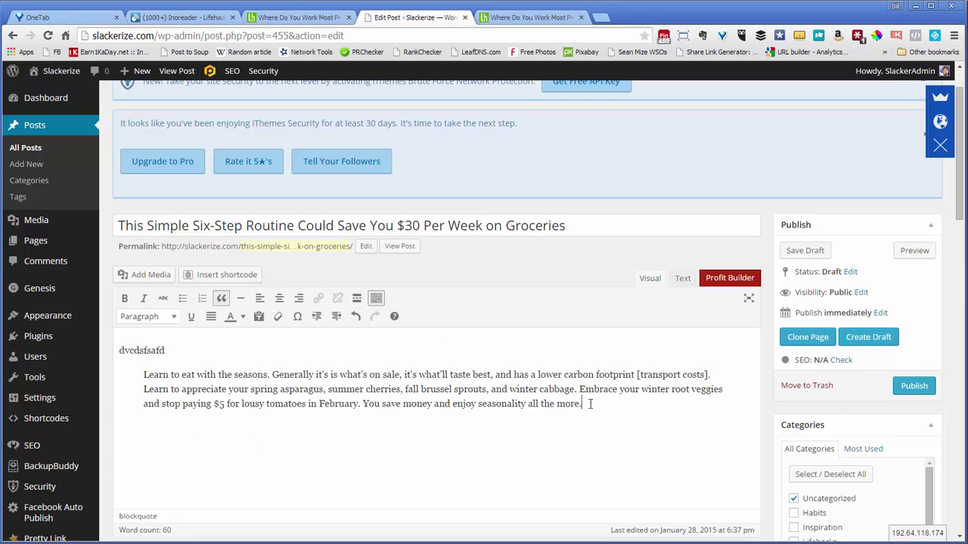
click(222, 299)
text(dfads)
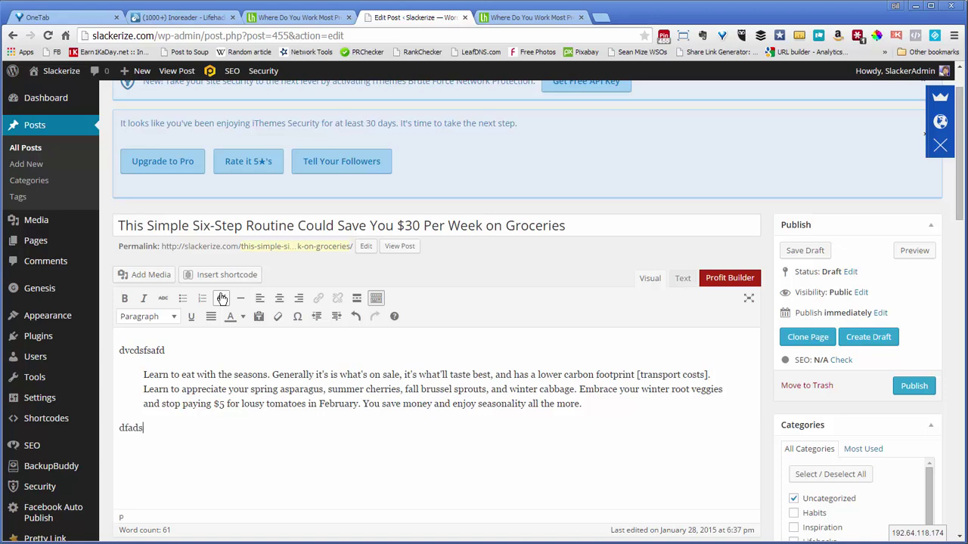
click(119, 351)
key(Return)
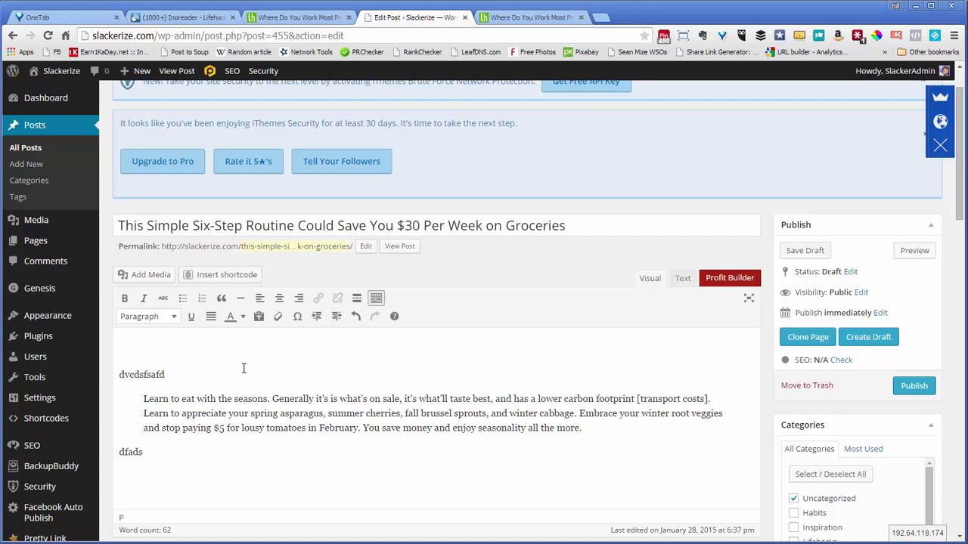
scroll(292, 345, down, 1)
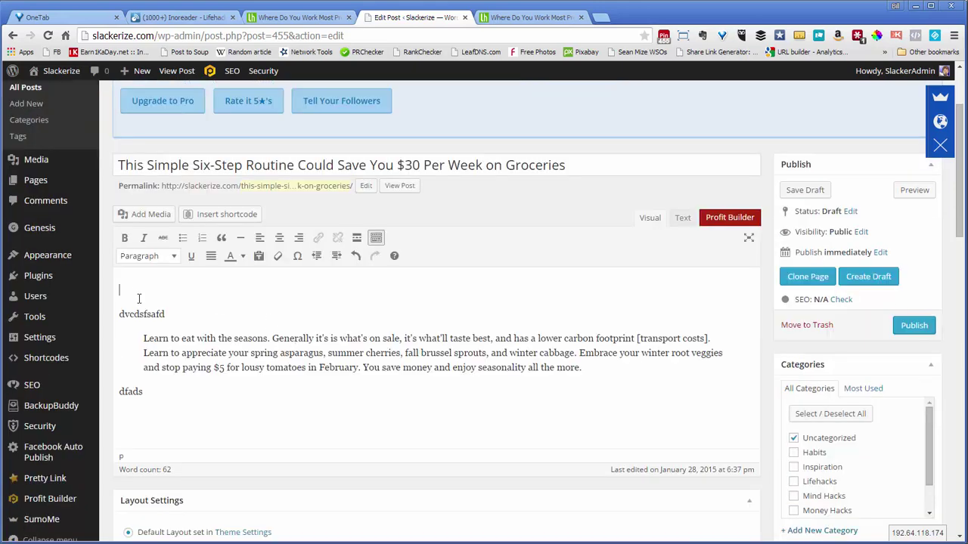
scroll(391, 347, down, 3)
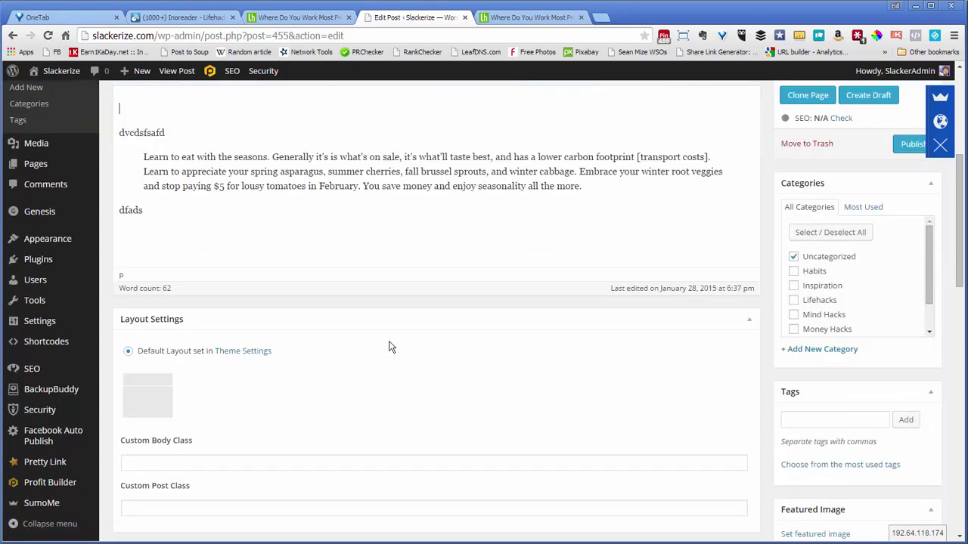
scroll(391, 347, down, 6)
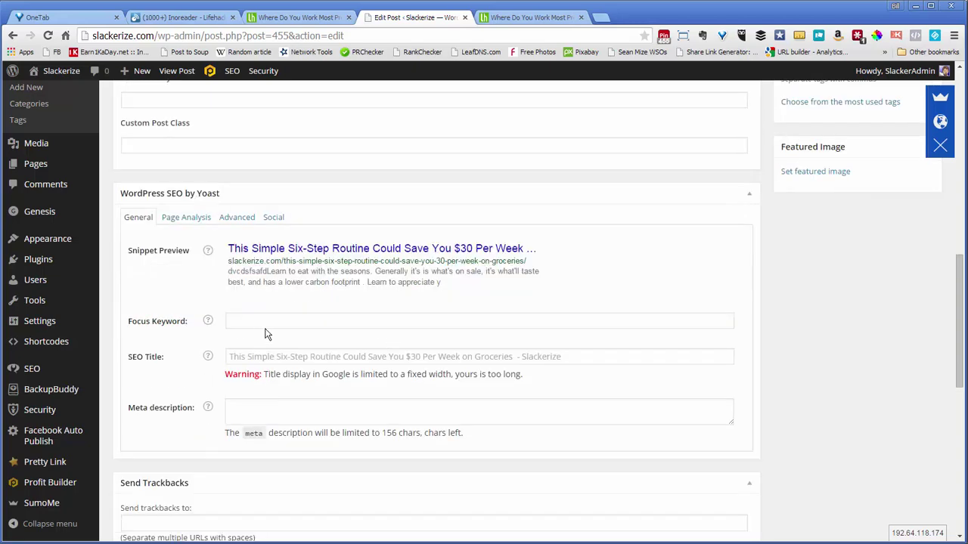
click(244, 356)
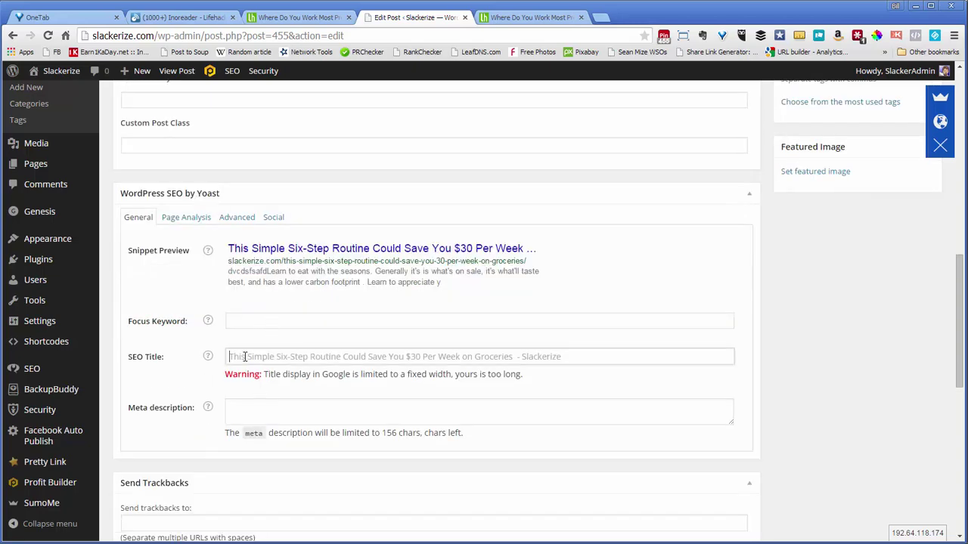
click(257, 410)
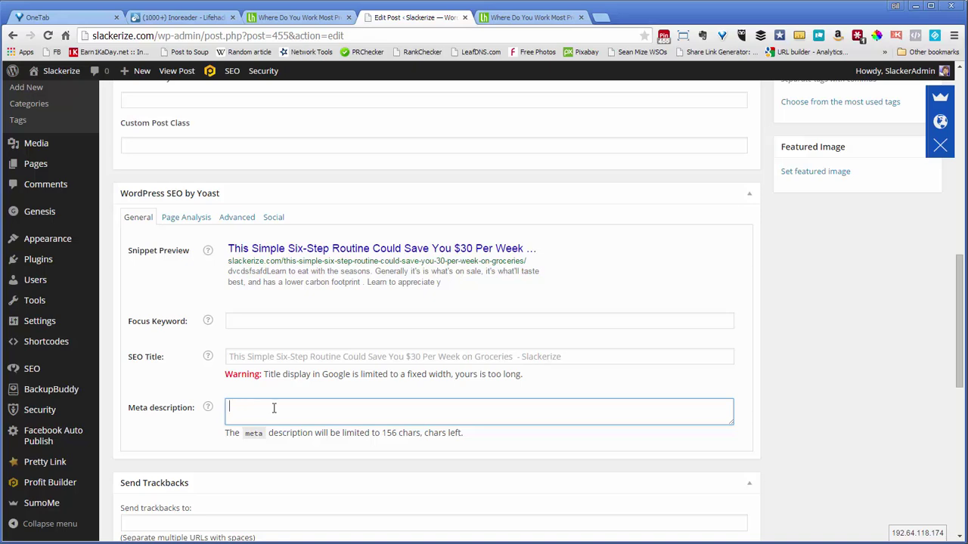
scroll(545, 394, up, 5)
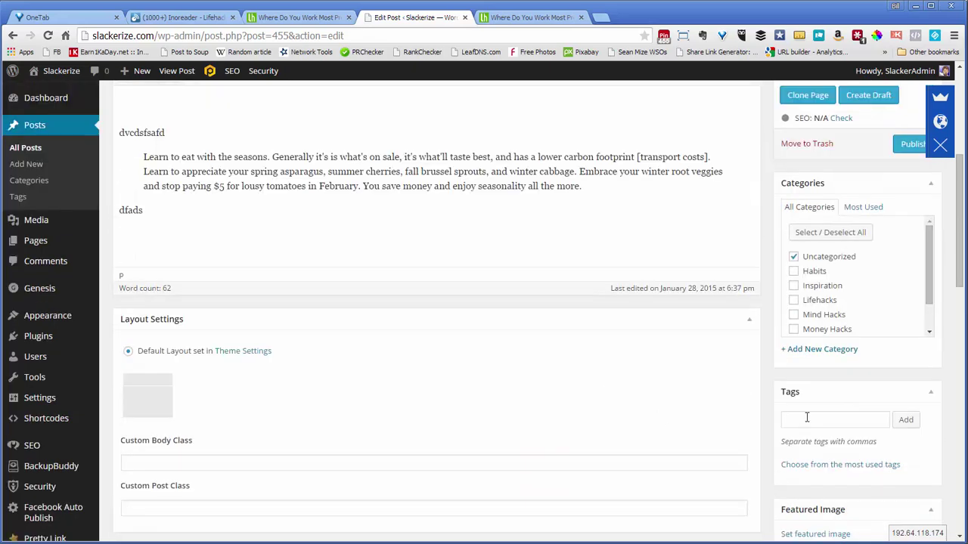
scroll(810, 416, down, 1)
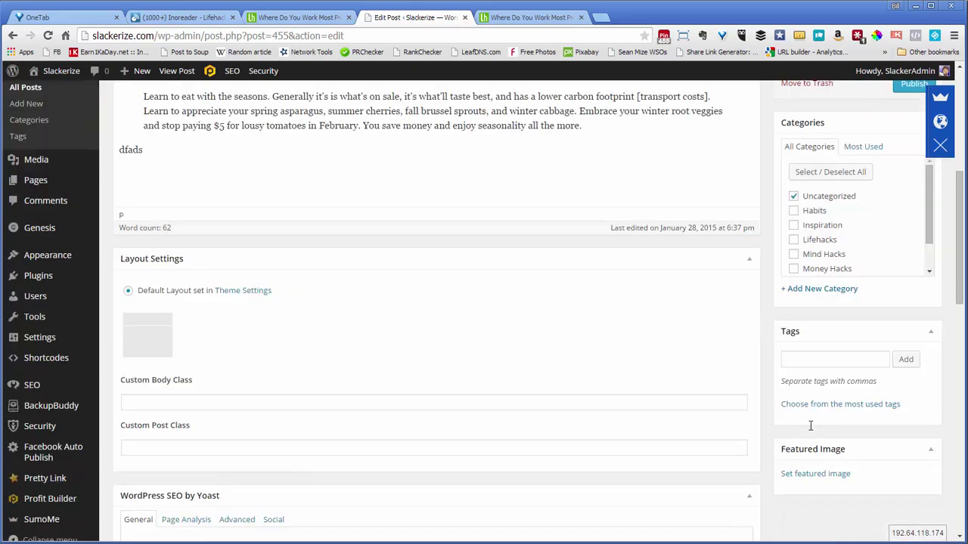
scroll(810, 420, down, 1)
scroll(853, 309, up, 6)
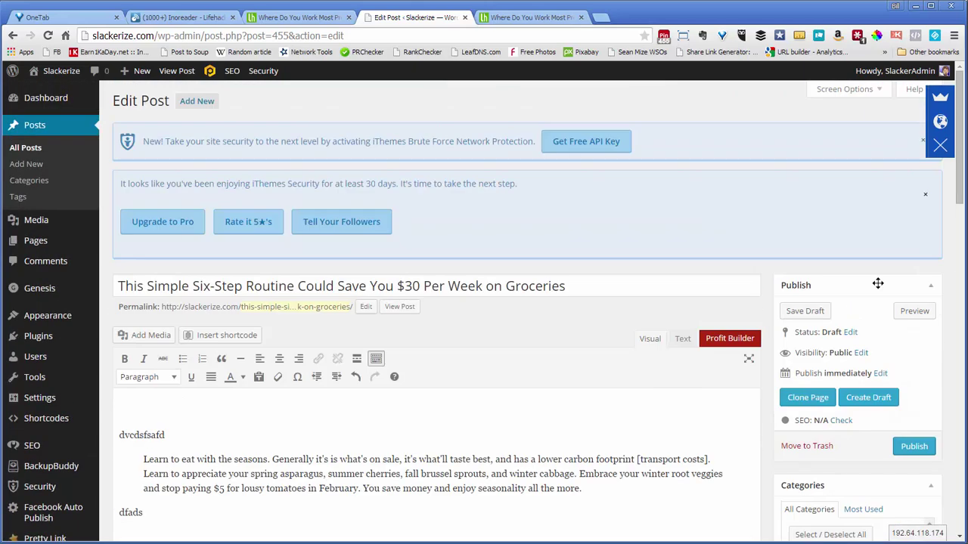